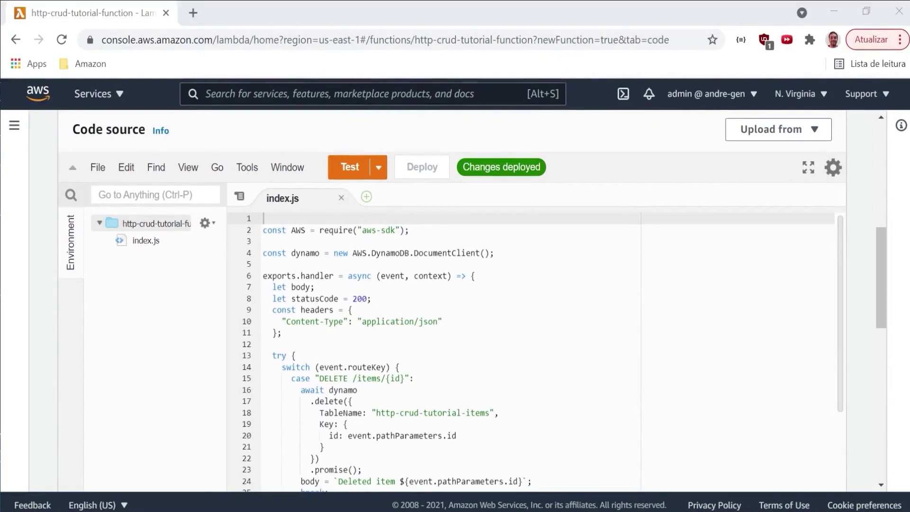
Find the API Gateway service and start building a new HTTP API.
left_click(356, 101)
type("api ga")
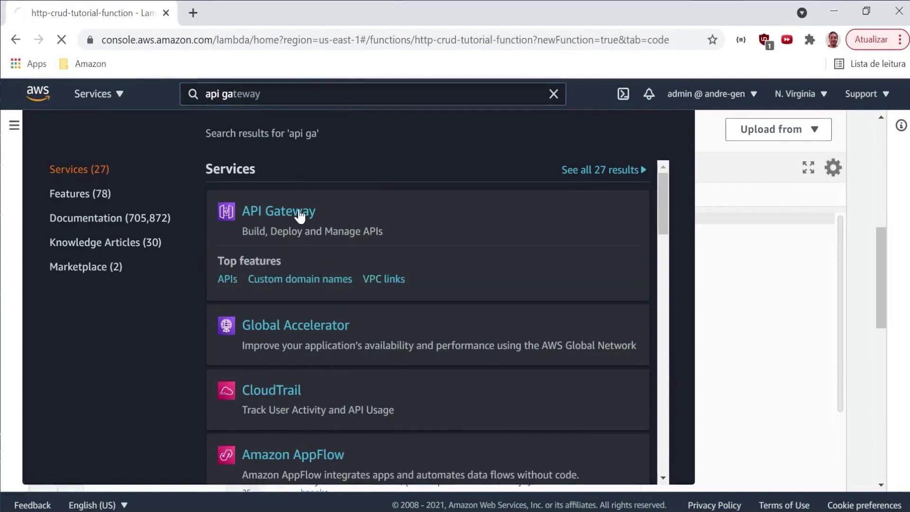
left_click(299, 214)
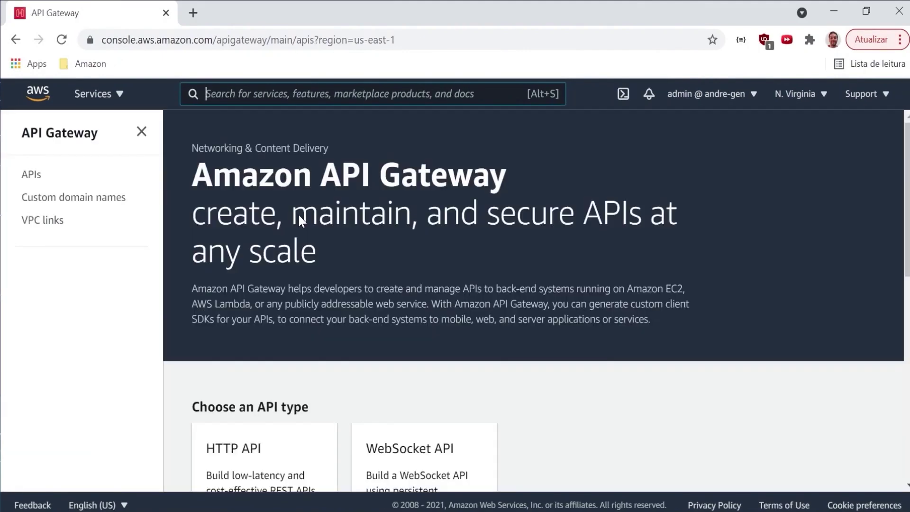
scroll(303, 210, "down", 5)
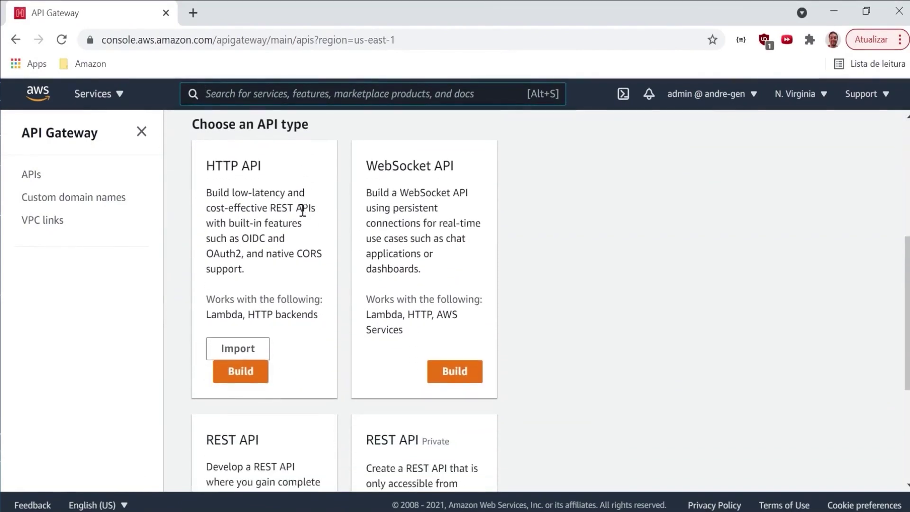
left_click(256, 377)
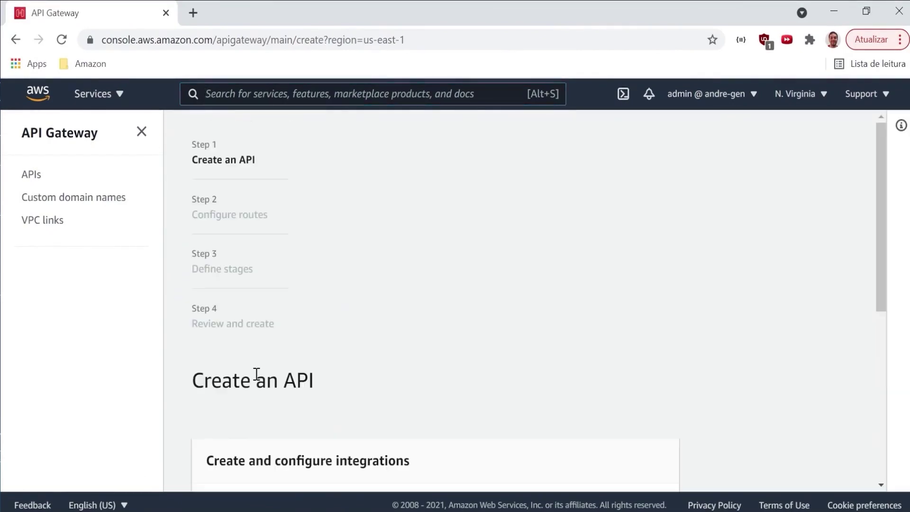
Name the HTTP API http-crud-tutorial-api without adding an integration, and proceed to route configuration.
scroll(366, 301, "down", 5)
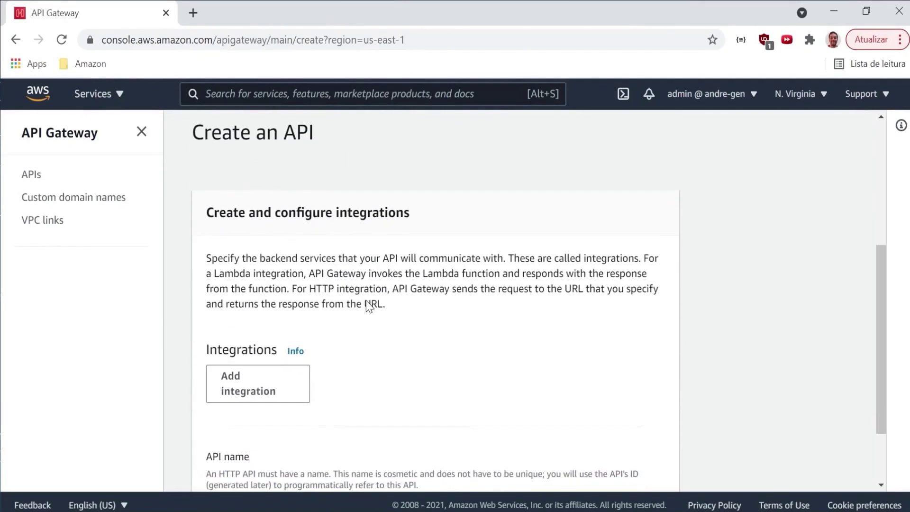
scroll(367, 300, "down", 2)
left_click(352, 415)
type("http-crud-tutorial-api")
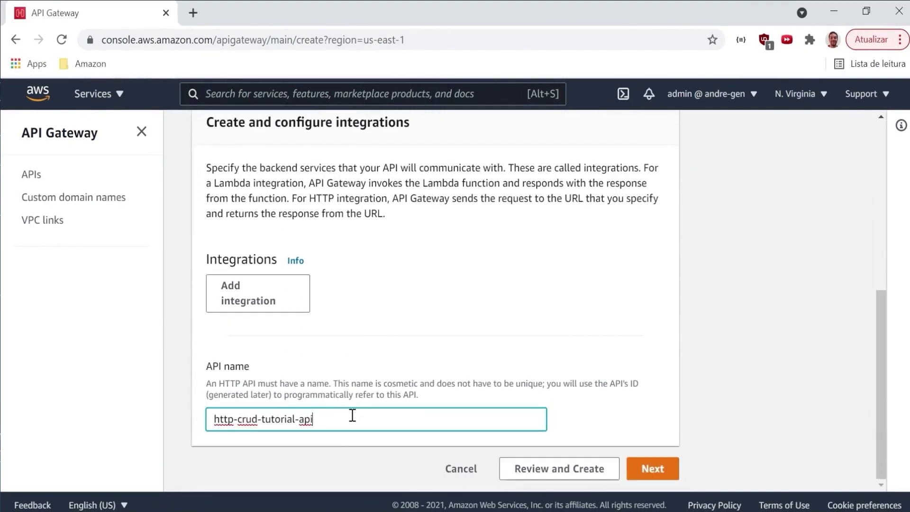
left_click(661, 472)
Create the API without any routes, keeping the auto-deployed $default stage.
scroll(562, 337, "down", 4)
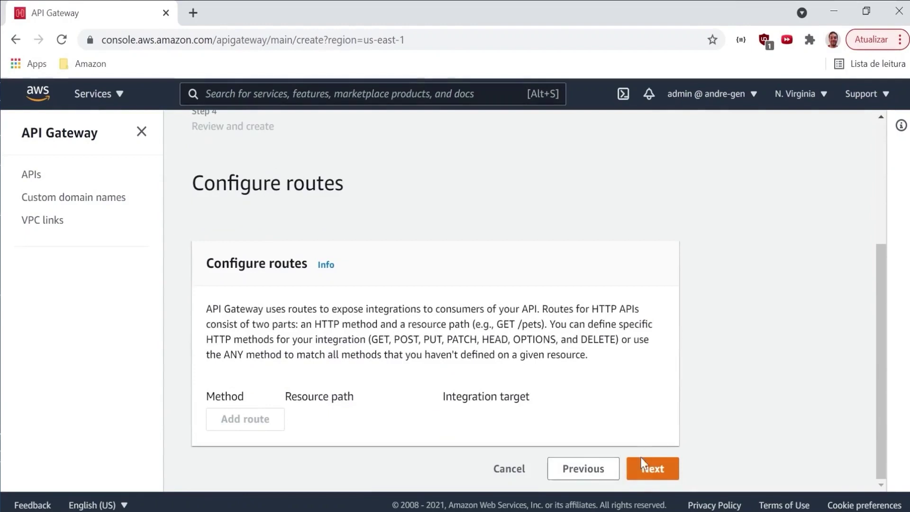
left_click(650, 466)
scroll(583, 373, "down", 5)
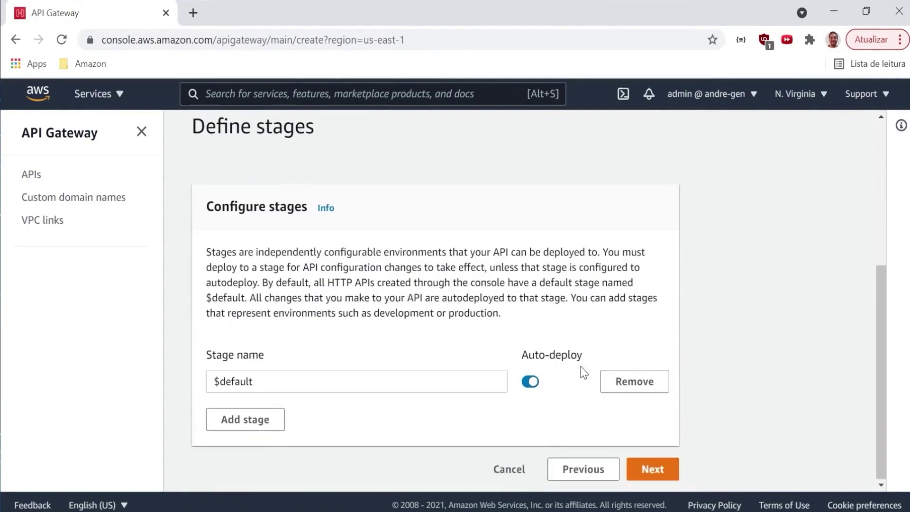
left_click(649, 471)
scroll(592, 386, "down", 4)
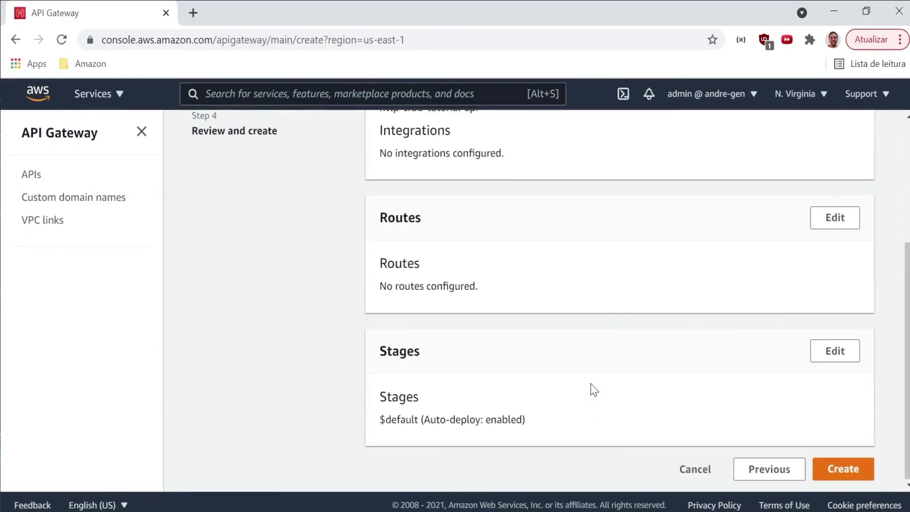
left_click(822, 472)
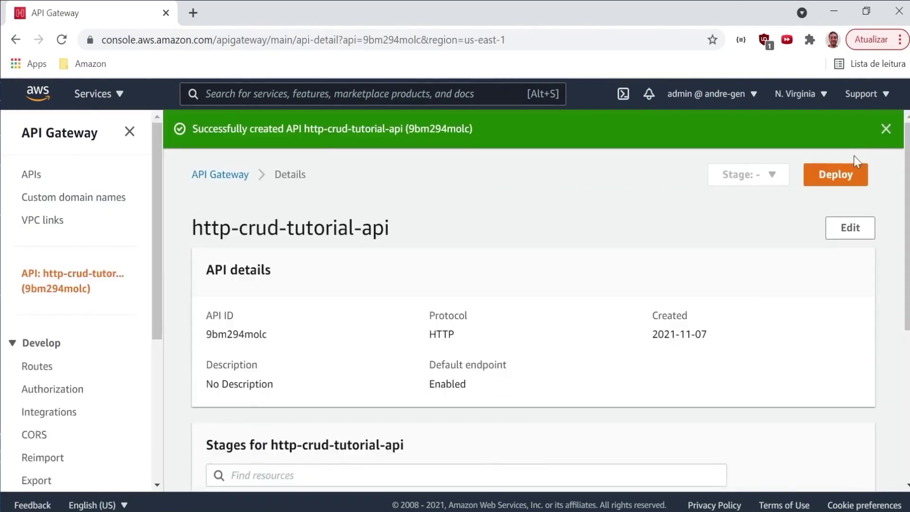
left_click(886, 128)
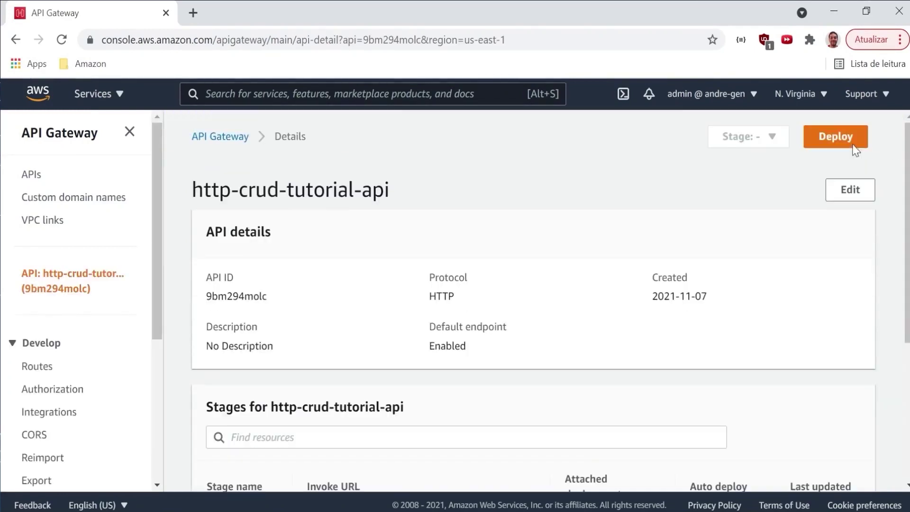
Create a GET route with the path /items/{id} for http-crud-tutorial-api.
left_click(42, 372)
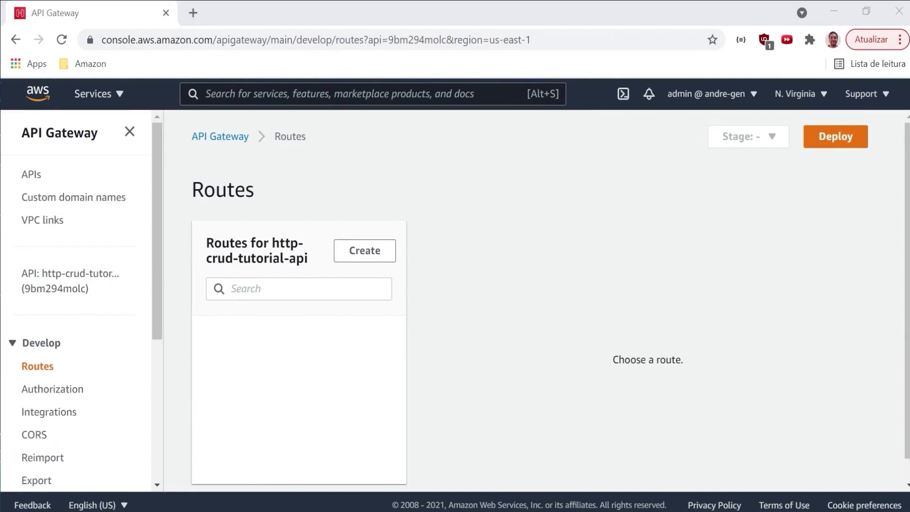
left_click(119, 467)
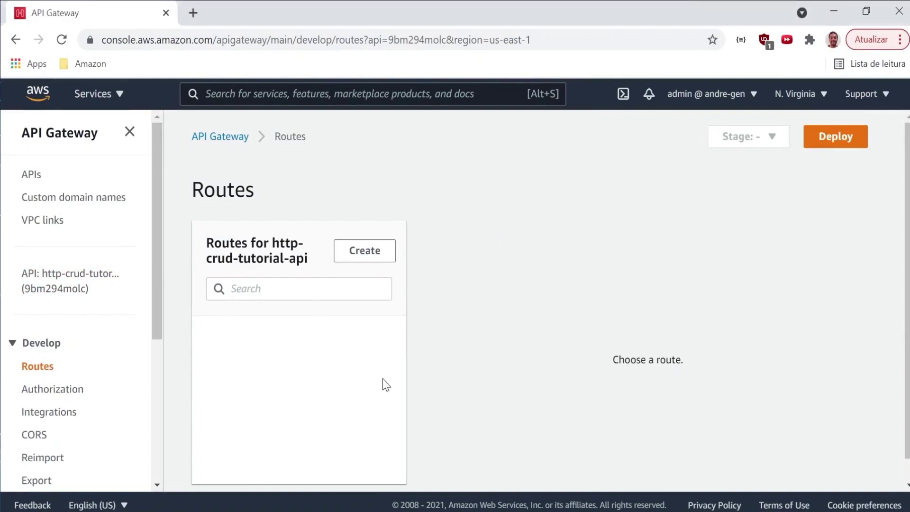
left_click(371, 263)
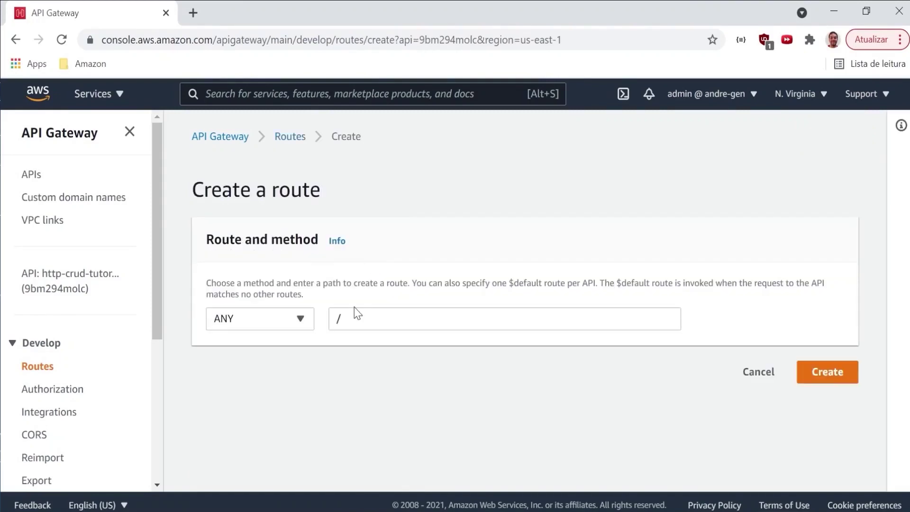
left_click(302, 324)
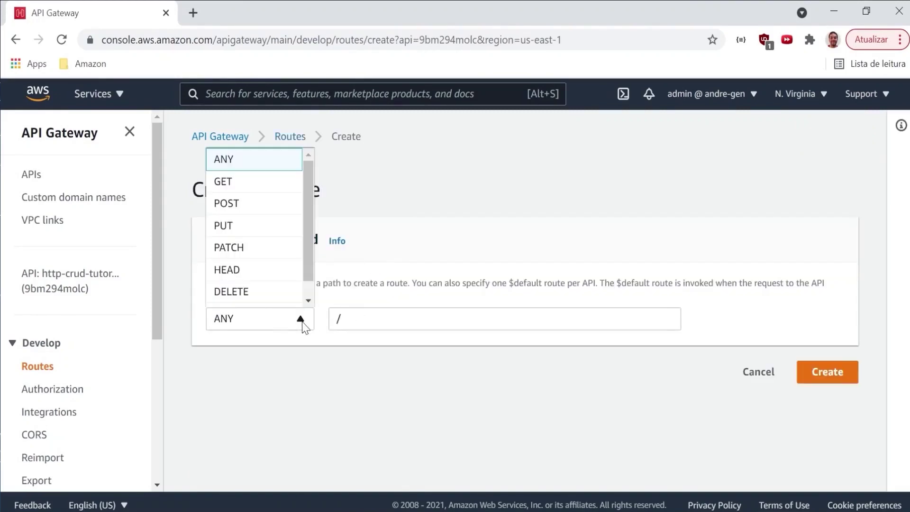
left_click(250, 182)
left_click(360, 323)
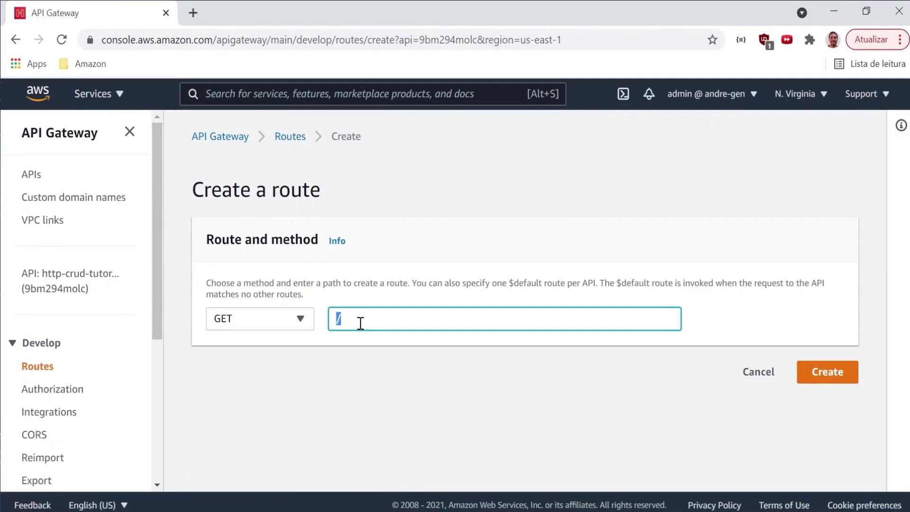
type("/items/{id}")
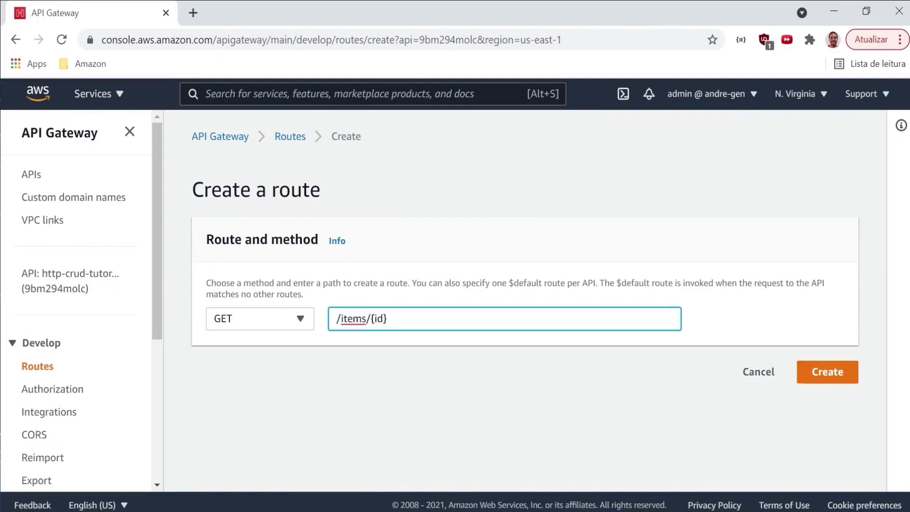
left_click(834, 365)
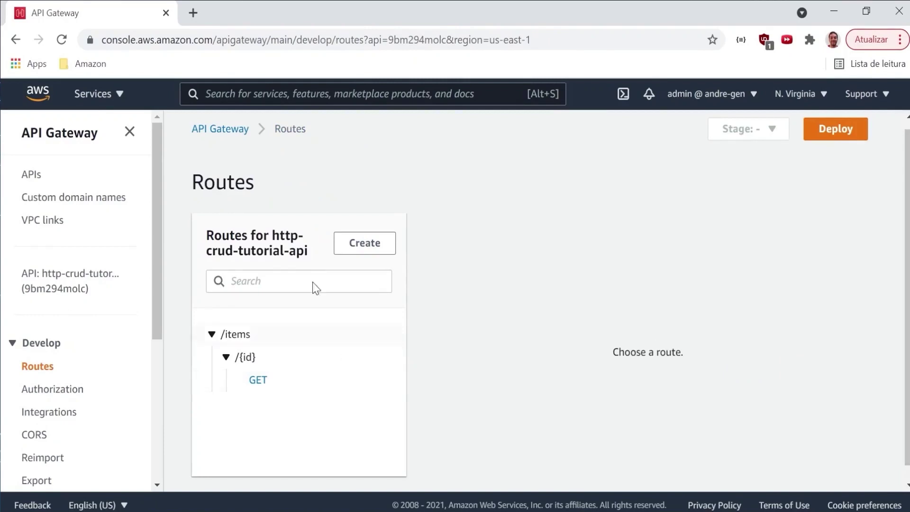
Create a GET route with the path /items.
left_click(343, 246)
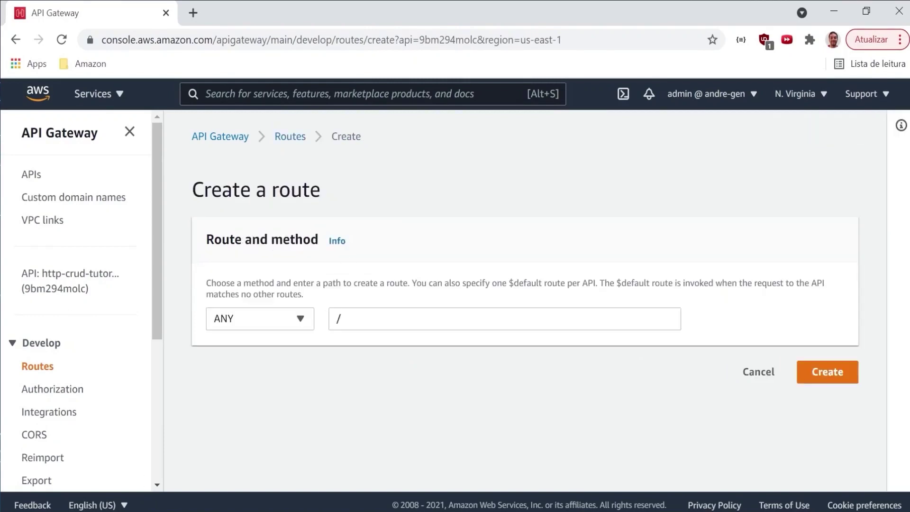
left_click(295, 318)
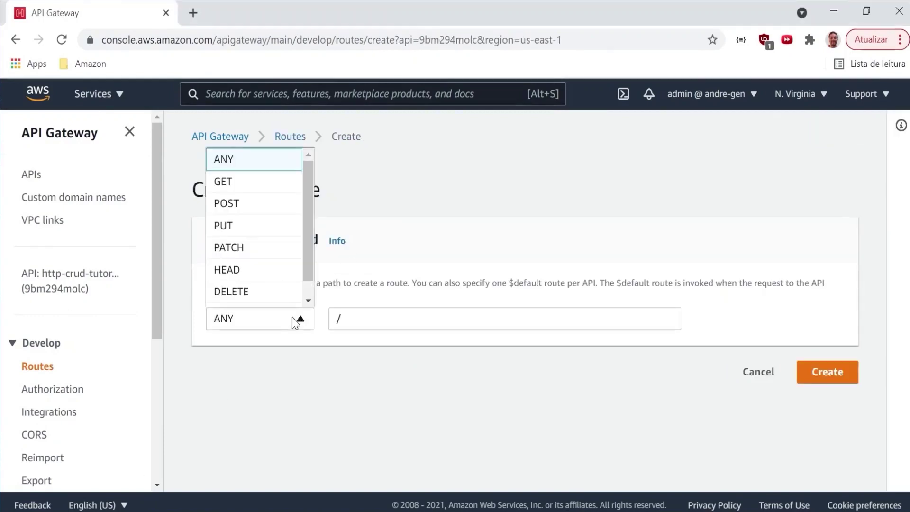
left_click(261, 181)
left_click(373, 317)
type("items")
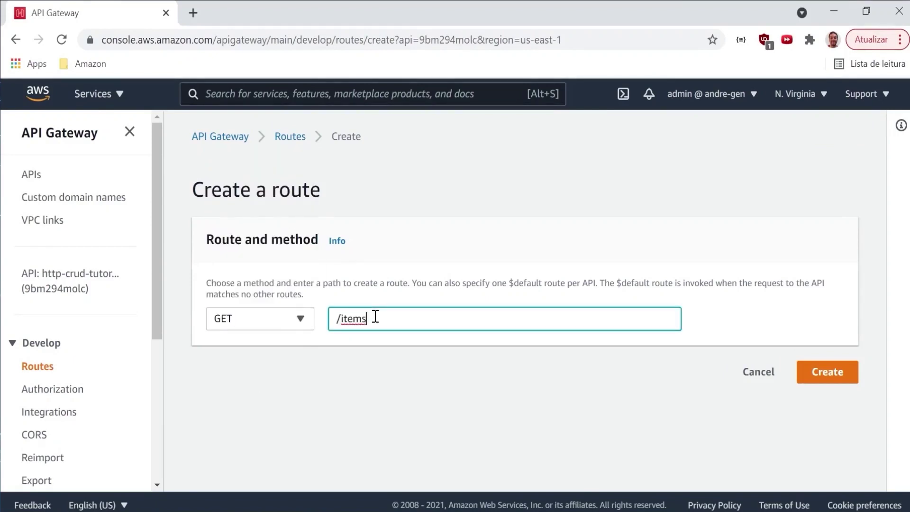
left_click(825, 370)
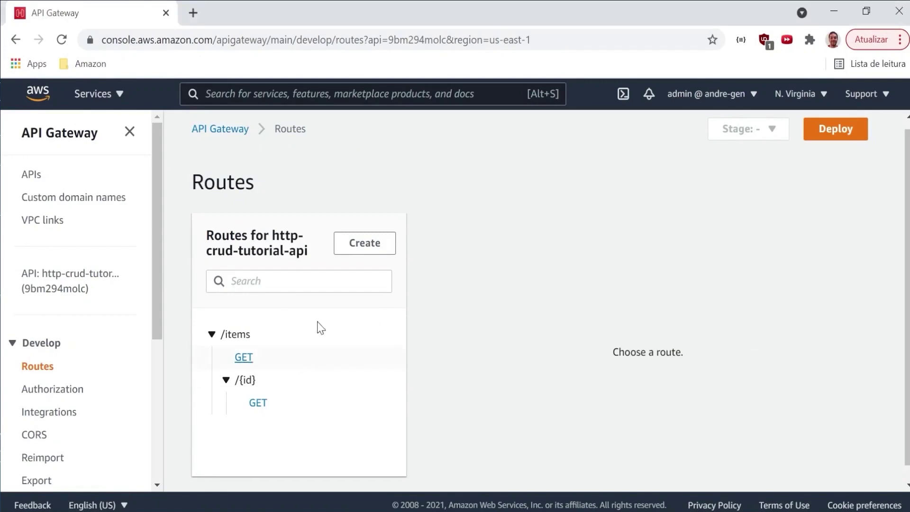
Create a DELETE route with the path /items/{id}.
left_click(367, 244)
left_click(269, 318)
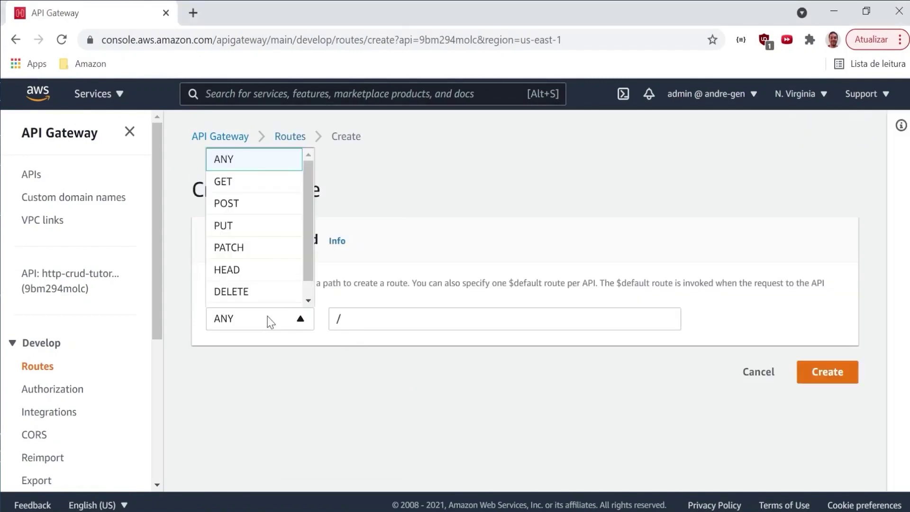
left_click(263, 291)
left_click(355, 314)
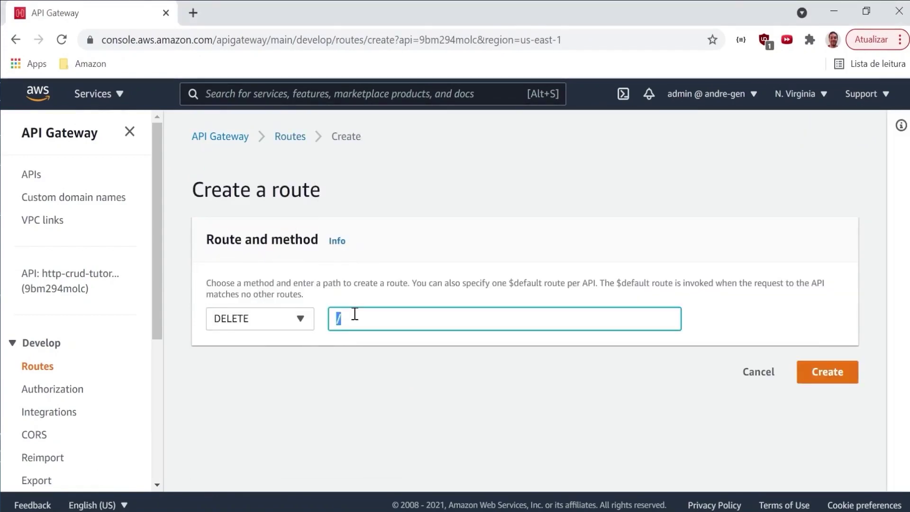
type("/items/{id}")
left_click(848, 377)
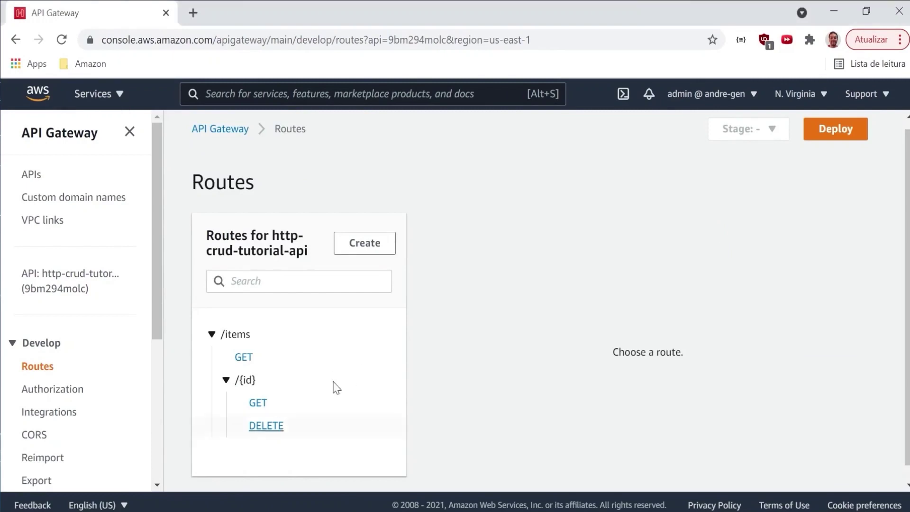
Create a PUT route with the path /items.
left_click(357, 250)
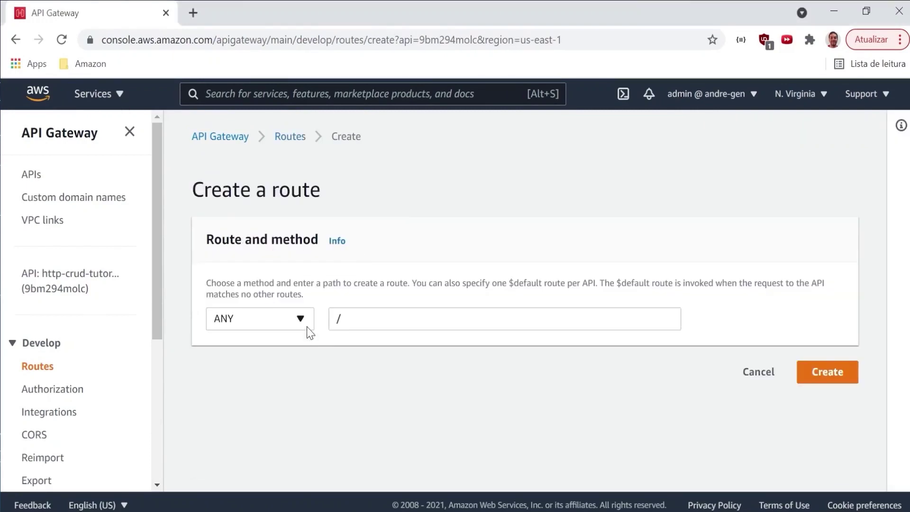
left_click(309, 330)
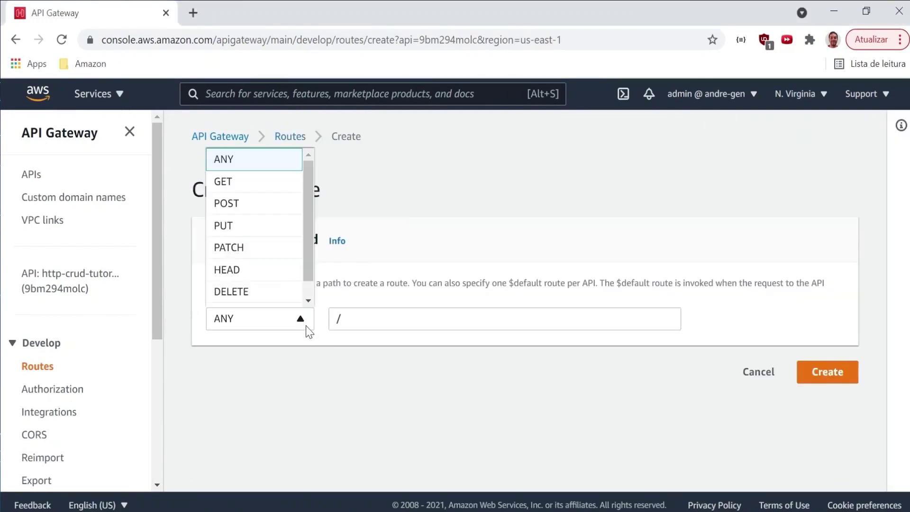
left_click(261, 237)
double_click(374, 318)
type("/items")
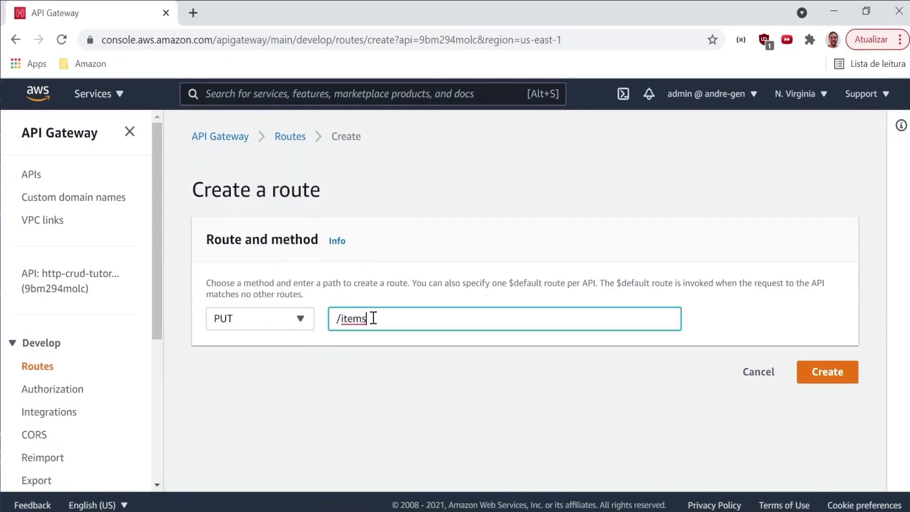
left_click(839, 375)
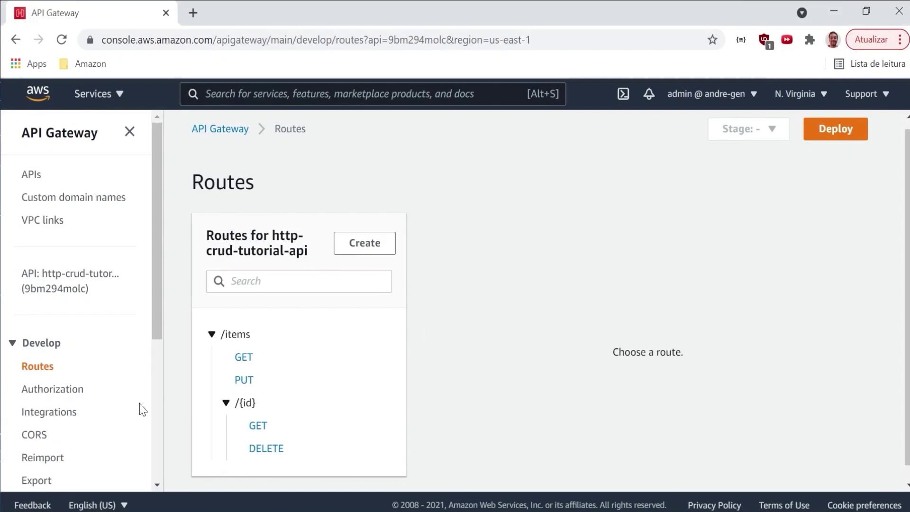
Start a new integration for the API with the type Lambda function, leaving it unattached to any route.
left_click(33, 415)
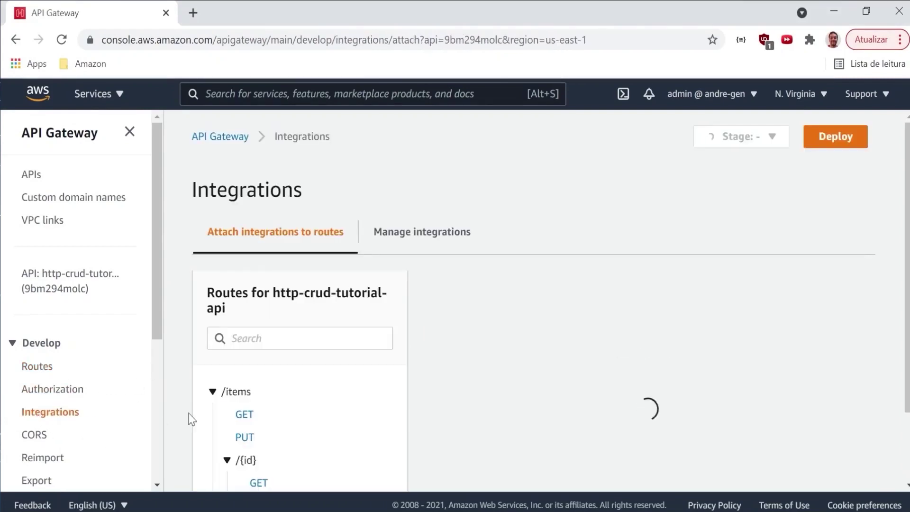
left_click(372, 233)
left_click(361, 293)
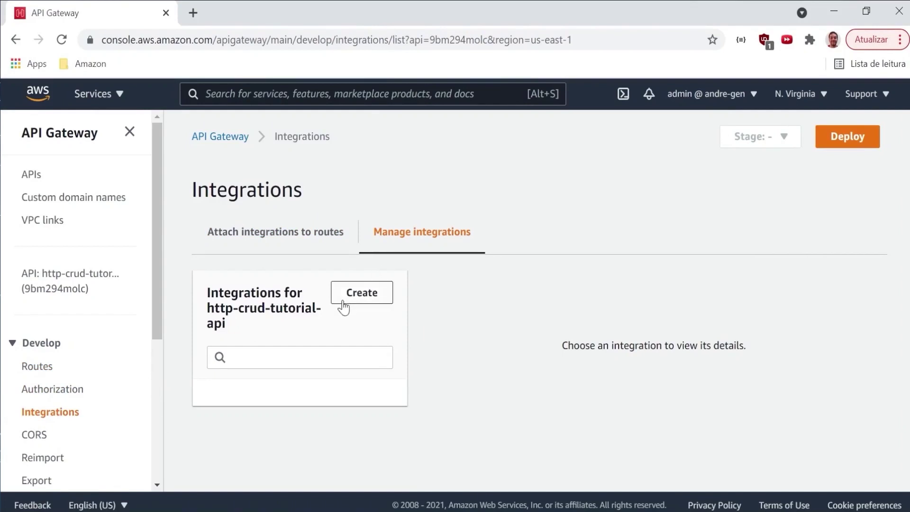
scroll(428, 279, "down", 1)
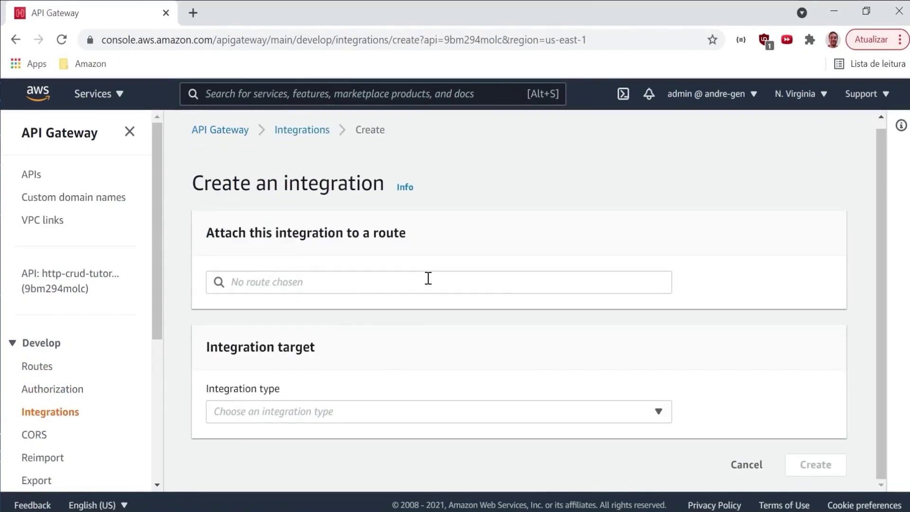
left_click(297, 411)
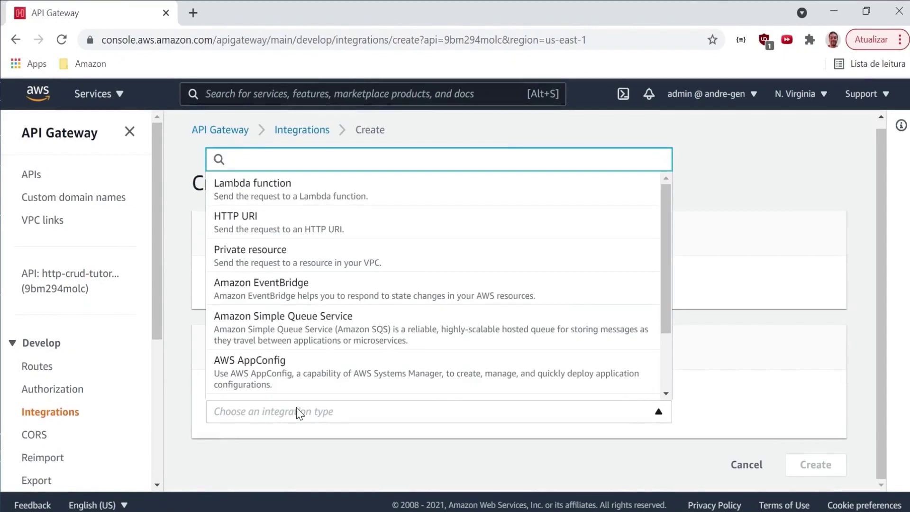
left_click(264, 196)
Choose http-crud-tutorial-function as the Lambda function the integration invokes.
scroll(361, 279, "down", 5)
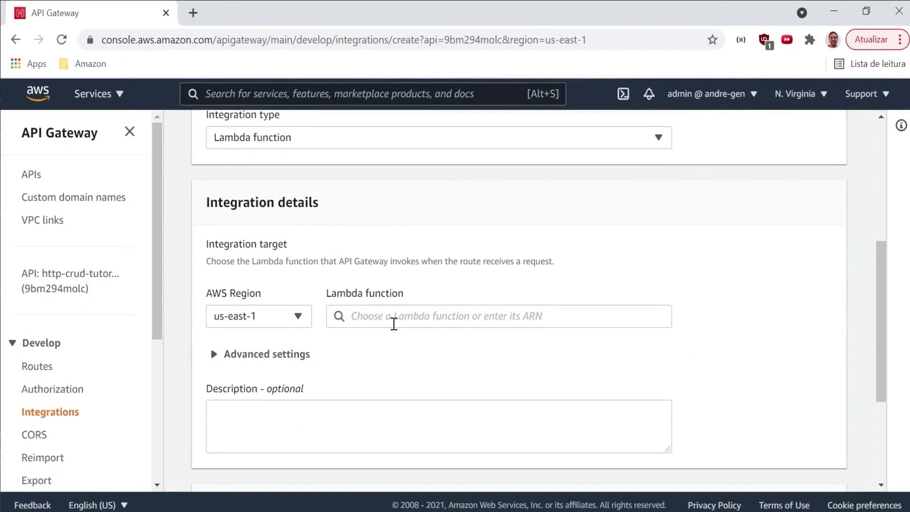
left_click(383, 317)
left_click(404, 340)
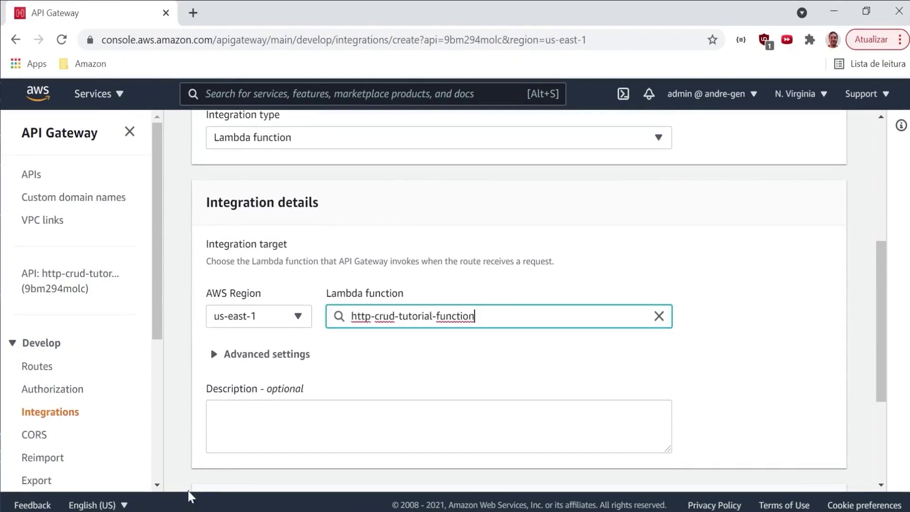
Create the Lambda integration with permission granted for API Gateway to invoke the function.
scroll(563, 405, "down", 3)
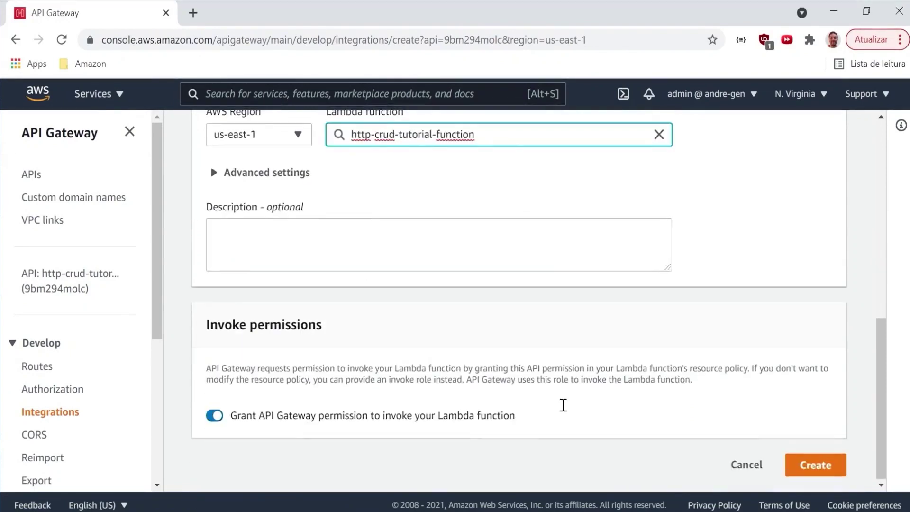
left_click(816, 466)
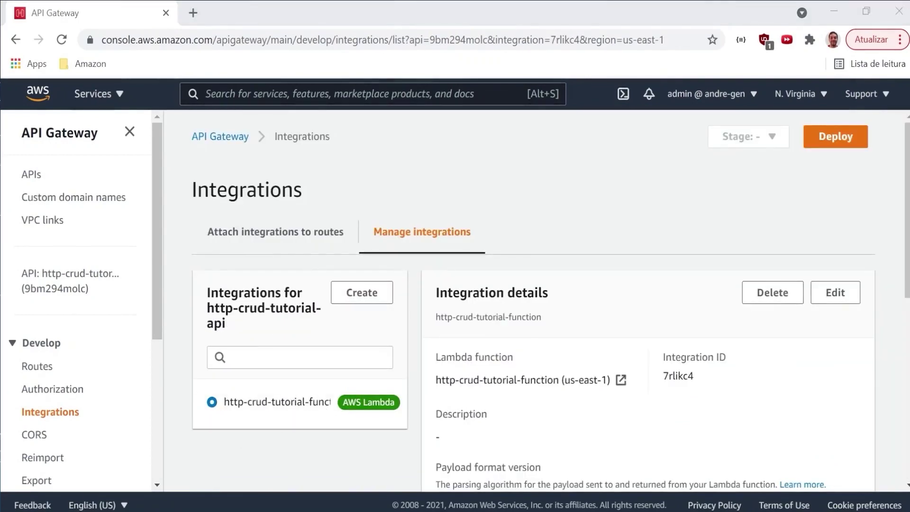
key("alt+Tab")
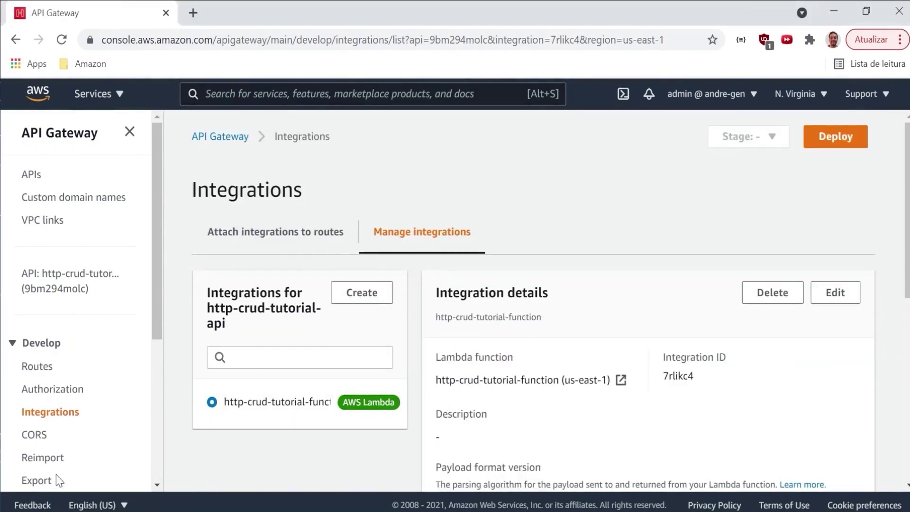
Attach the existing http-crud-tutorial-function integration to the GET /items route.
left_click(251, 239)
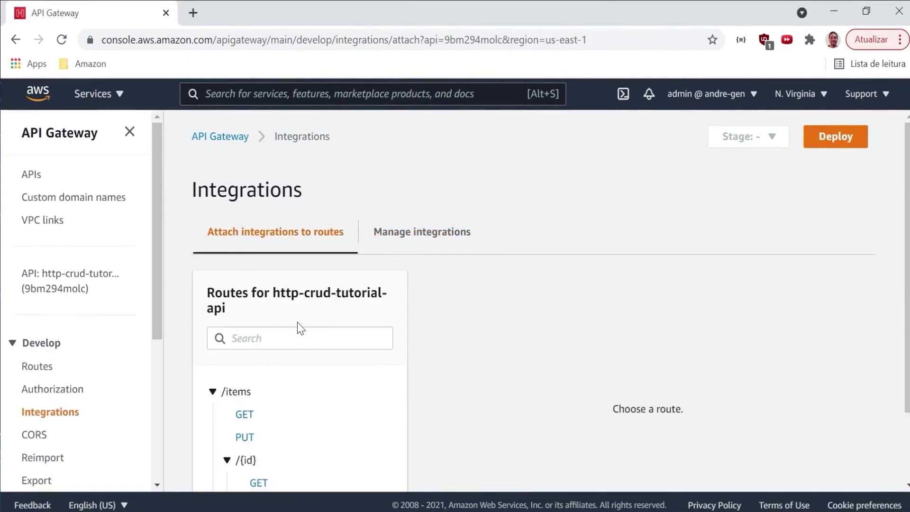
scroll(298, 325, "down", 2)
left_click(265, 326)
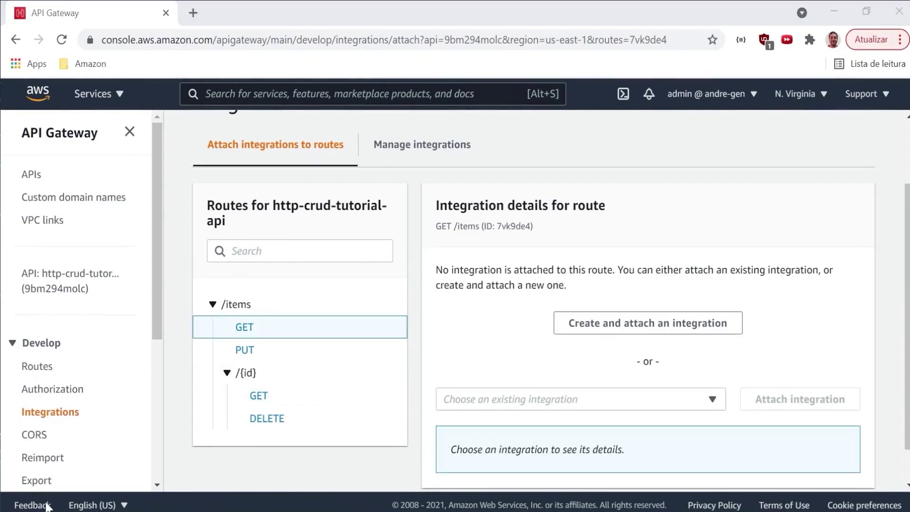
left_click(607, 398)
left_click(582, 378)
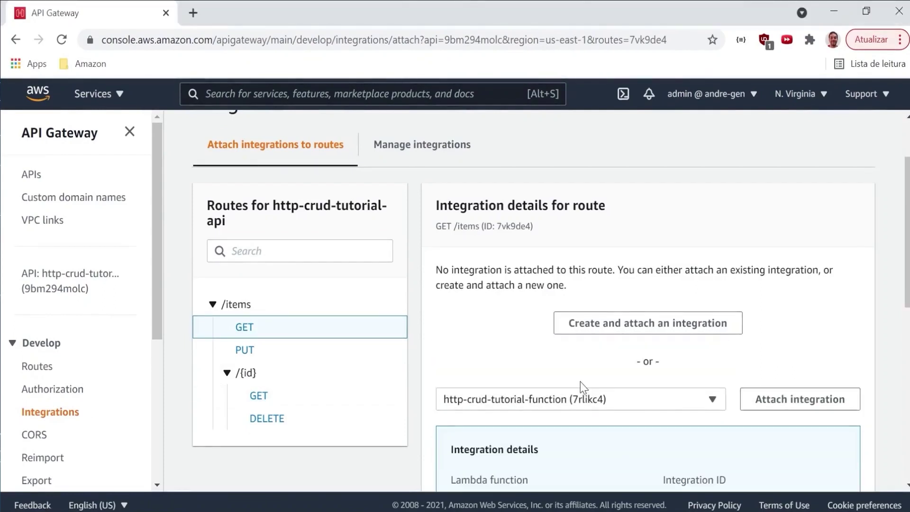
scroll(441, 420, "down", 4)
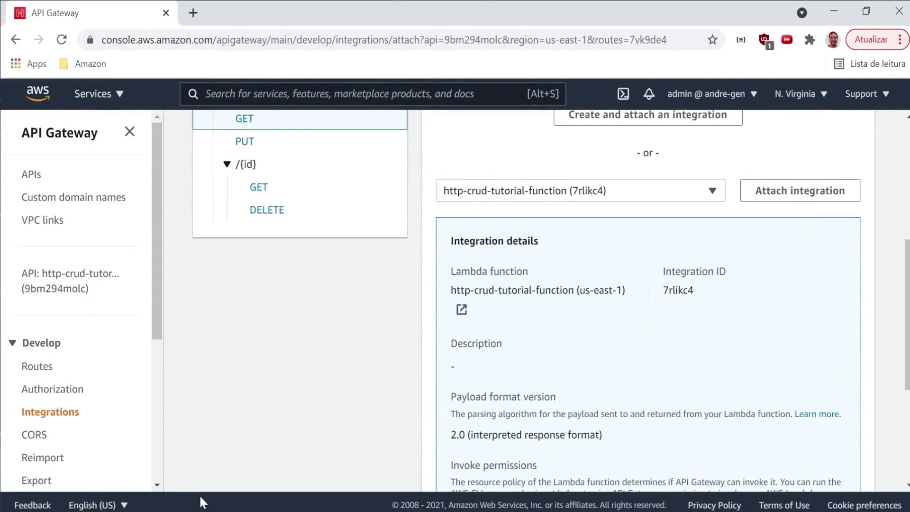
left_click(774, 194)
Attach the existing http-crud-tutorial-function integration to the PUT /items route.
scroll(629, 274, "down", 1)
scroll(629, 273, "down", 1)
scroll(627, 270, "up", 2)
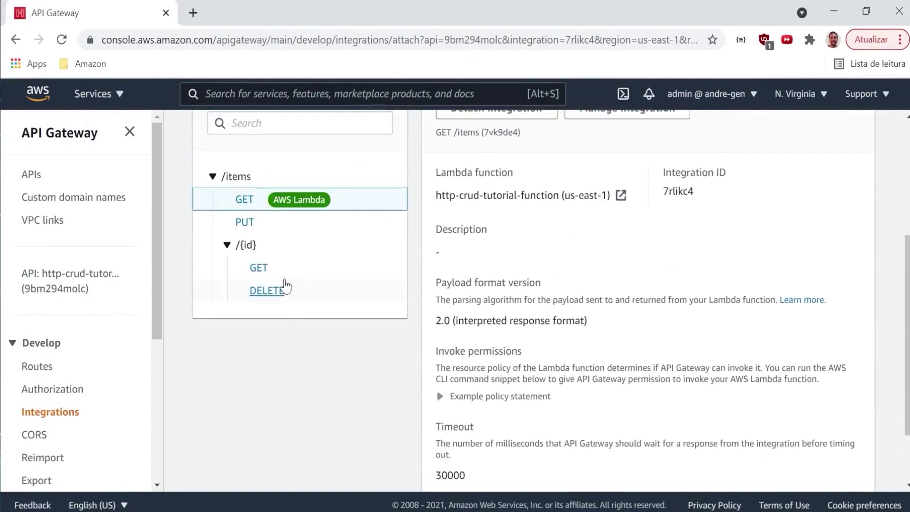
left_click(243, 223)
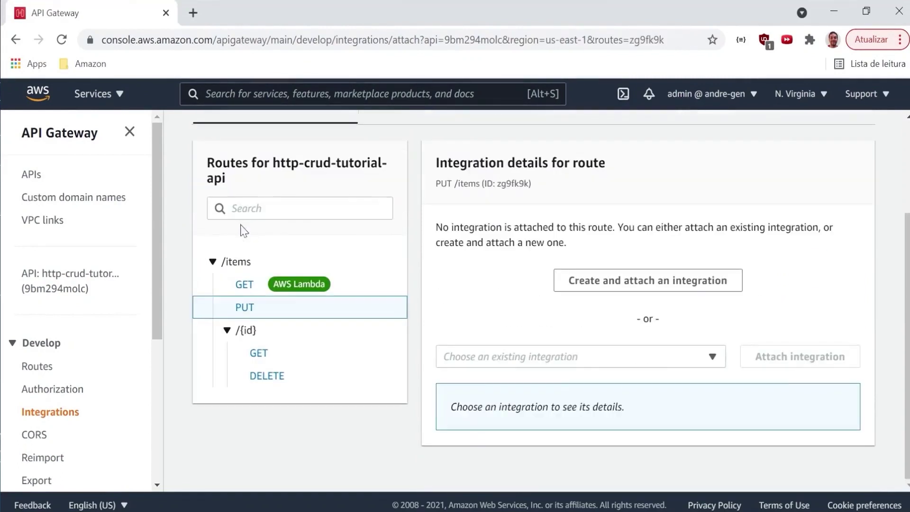
left_click(664, 354)
left_click(639, 402)
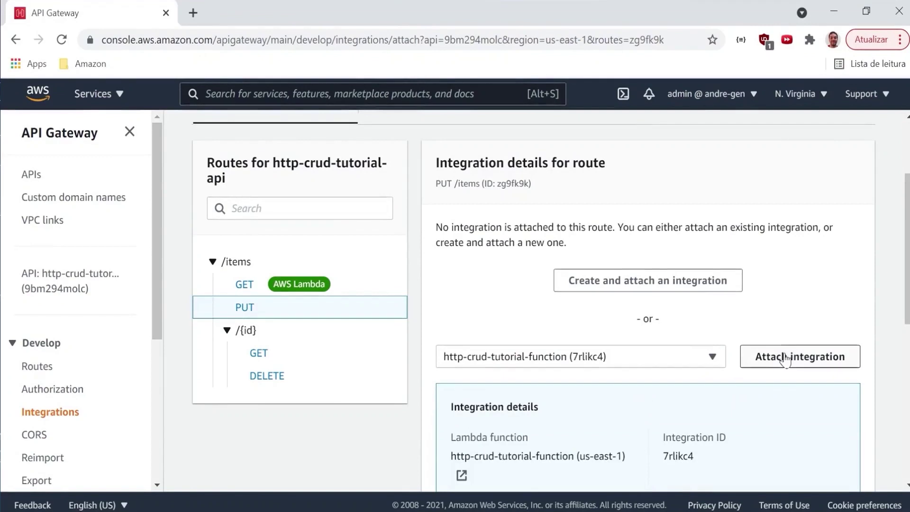
left_click(786, 359)
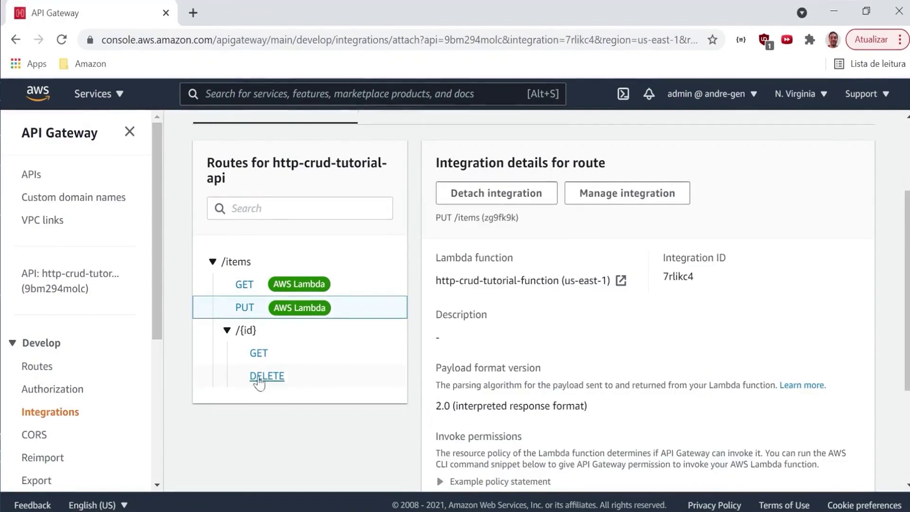
Attach the existing http-crud-tutorial-function integration to the GET /items/{id} route.
left_click(257, 353)
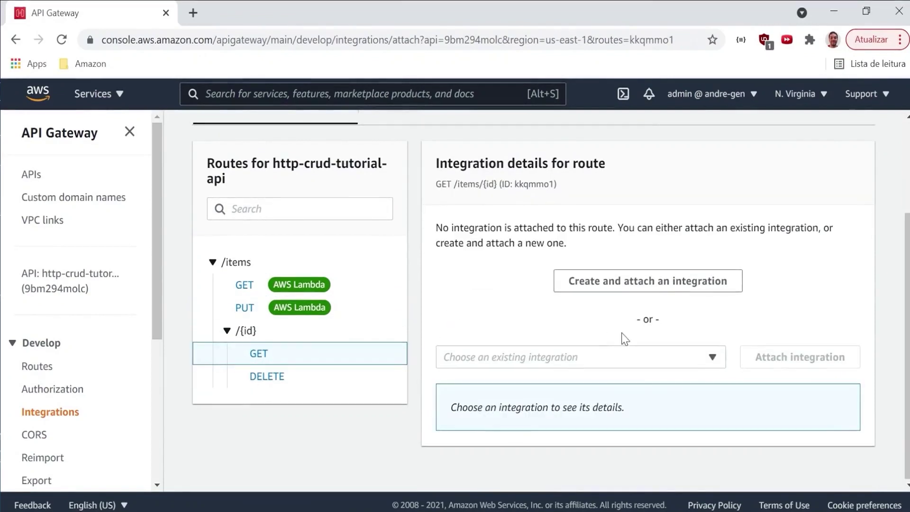
left_click(652, 355)
left_click(576, 403)
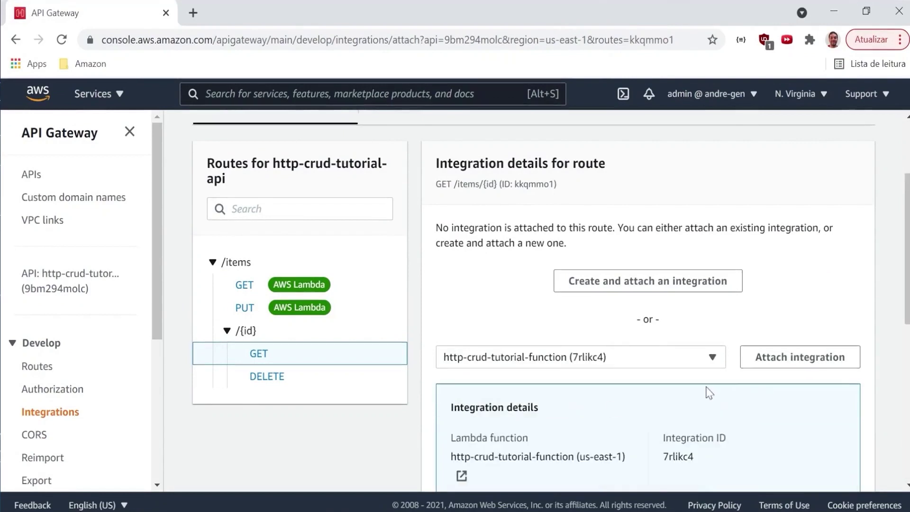
left_click(758, 367)
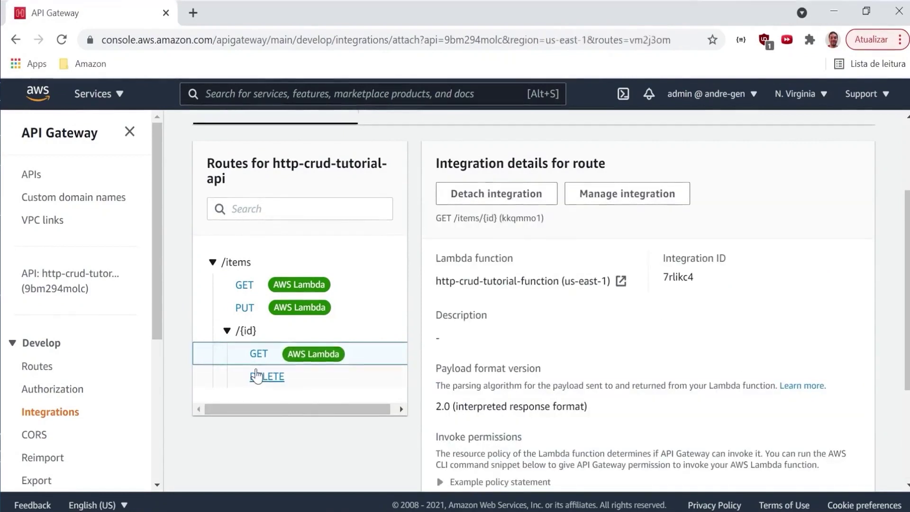
Attach the existing http-crud-tutorial-function integration to the DELETE /items/{id} route.
left_click(256, 376)
left_click(559, 363)
left_click(596, 404)
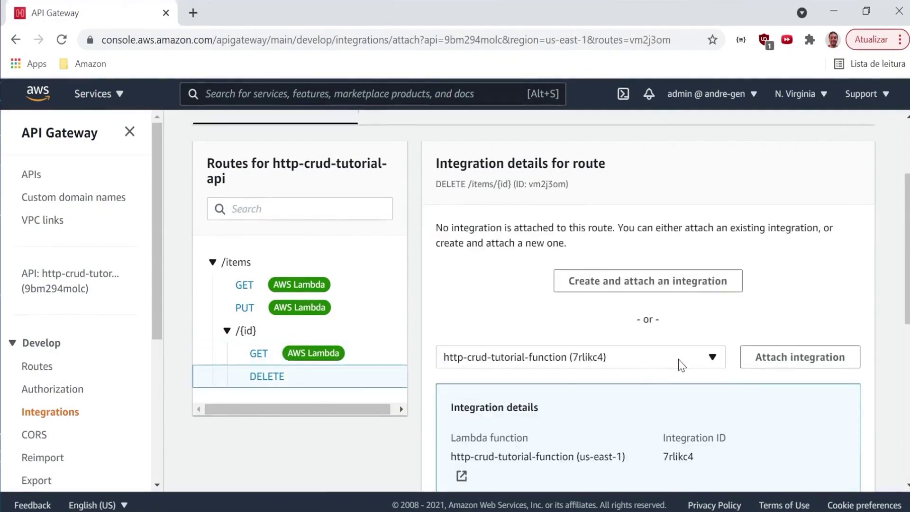
left_click(764, 357)
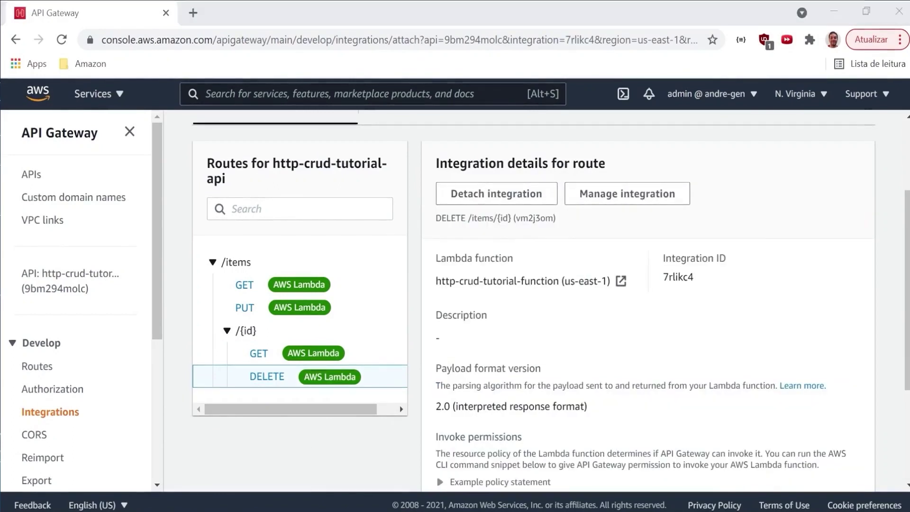